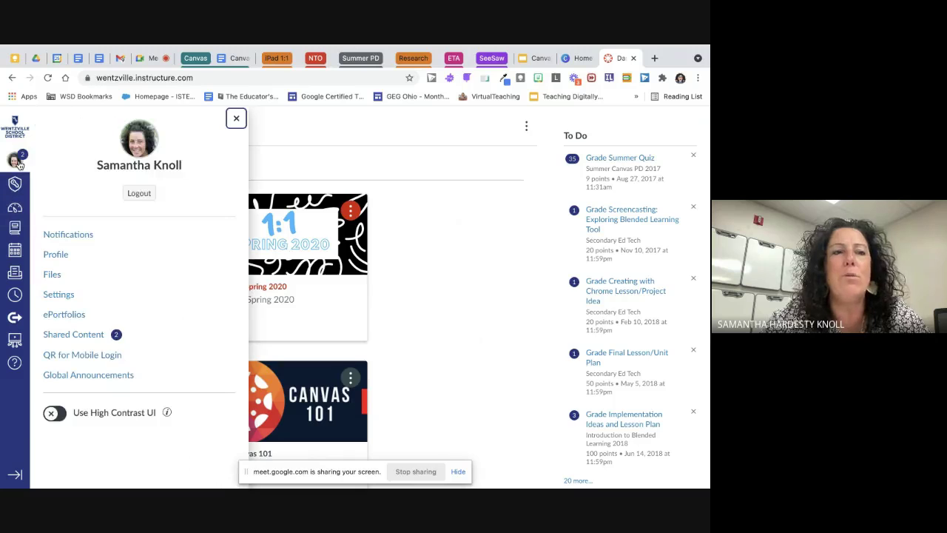
Step: Open the account notification settings and examine the email frequency set for each activity, from Course Activities through Alerts
left_click(58, 235)
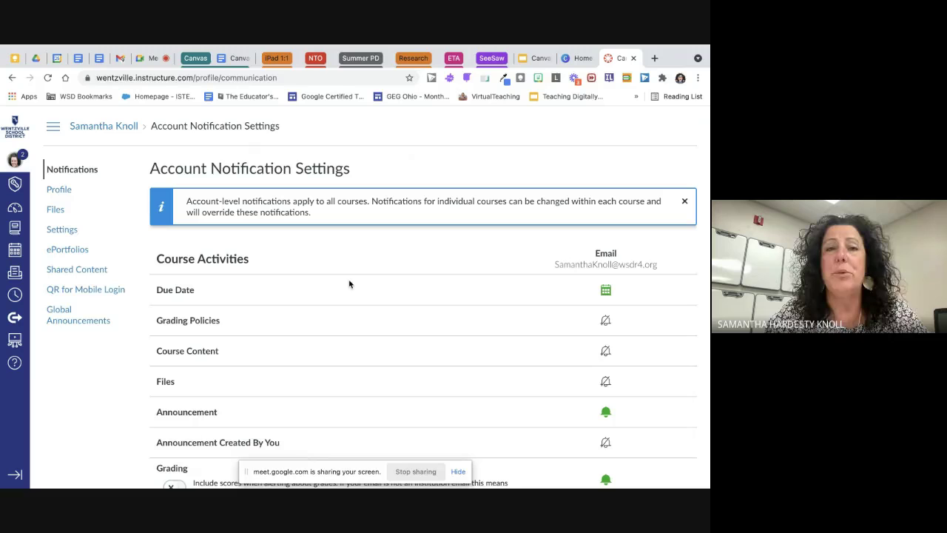
scroll(349, 284, "down", 2)
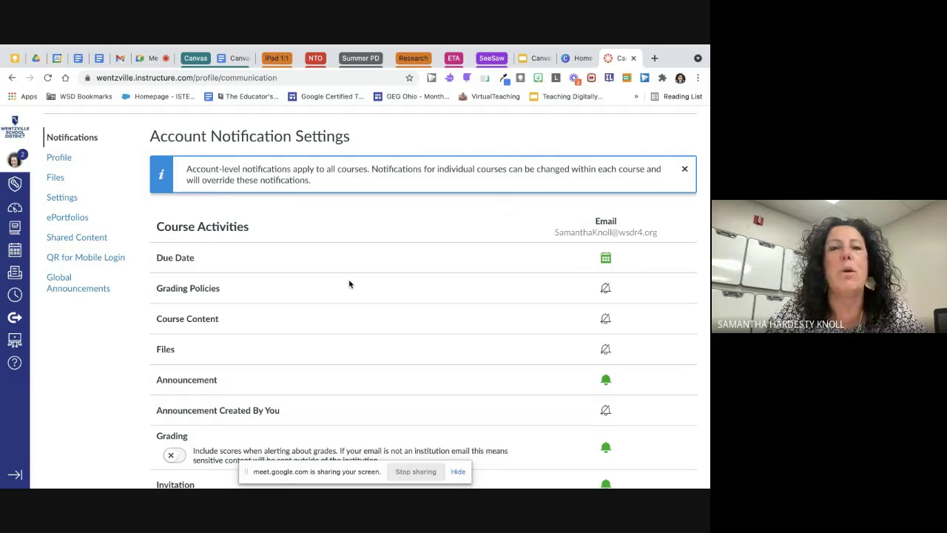
scroll(418, 299, "down", 3)
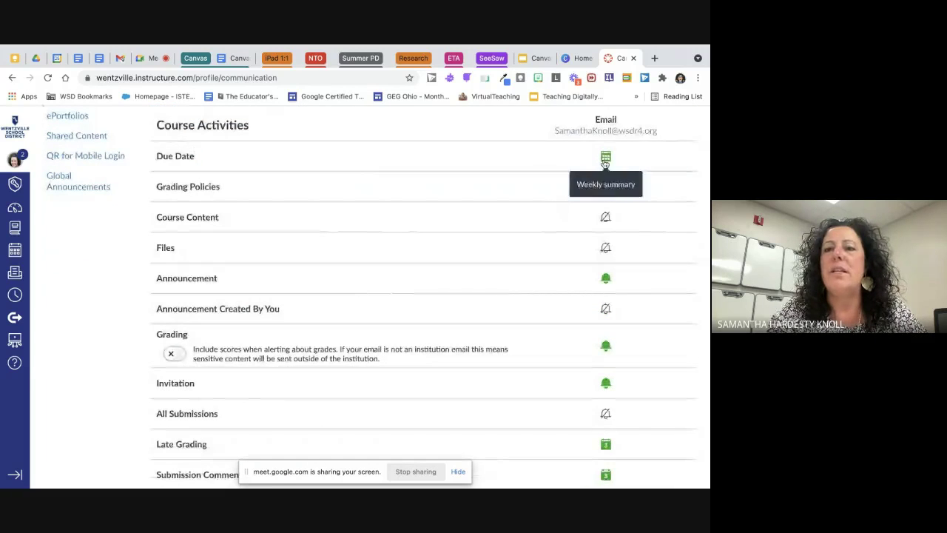
scroll(546, 272, "down", 1)
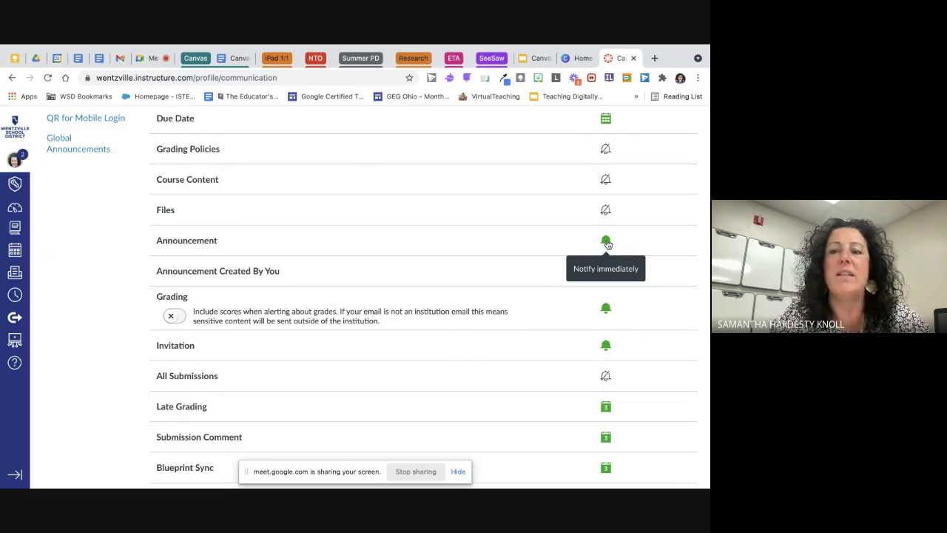
scroll(606, 244, "down", 2)
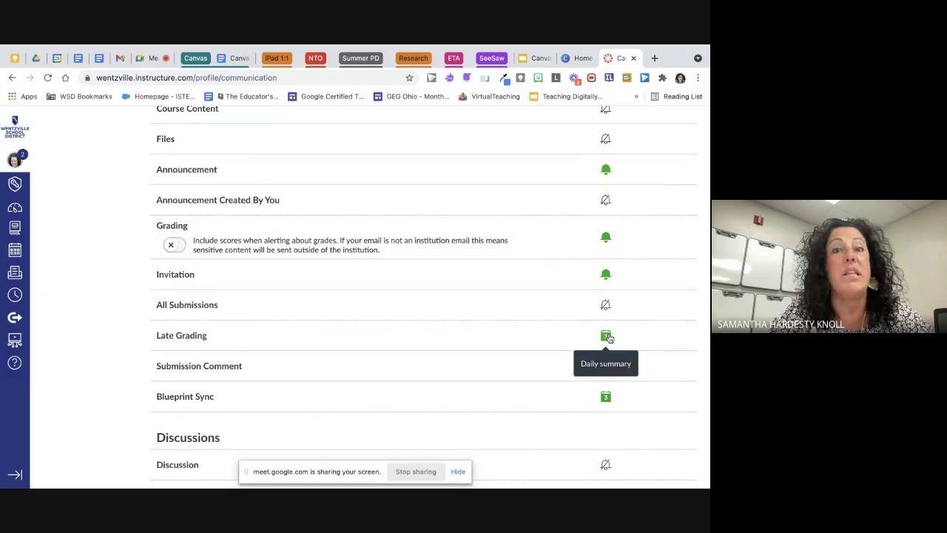
scroll(608, 337, "down", 3)
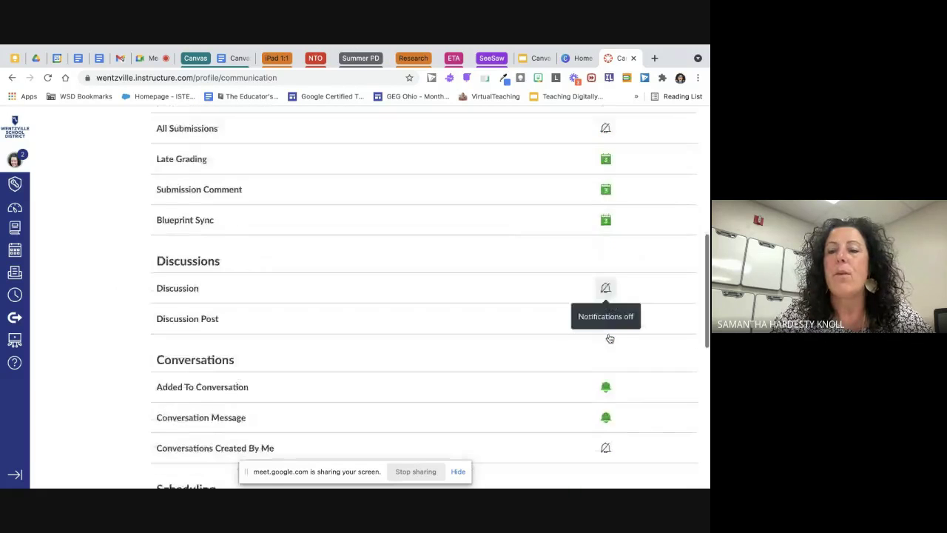
scroll(608, 337, "down", 5)
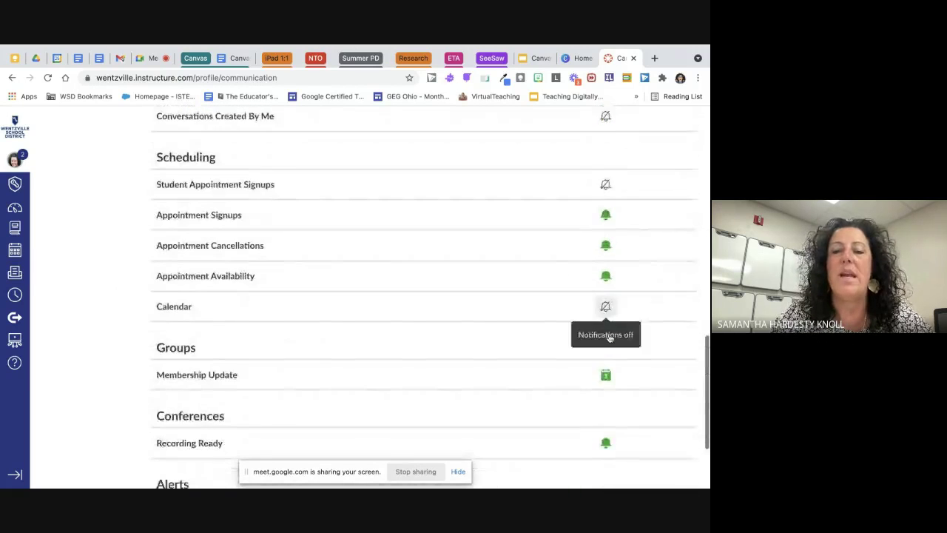
scroll(574, 329, "down", 2)
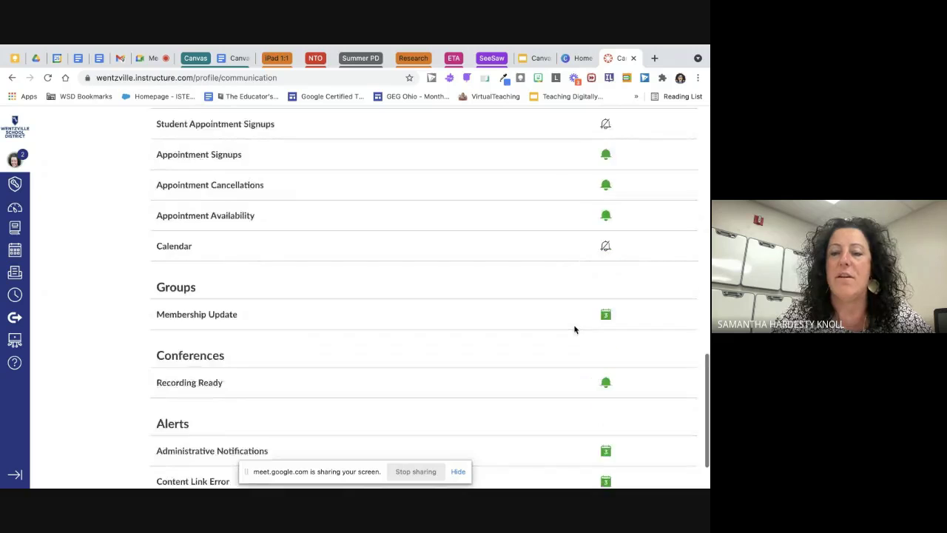
scroll(574, 329, "up", 4)
scroll(574, 329, "up", 10)
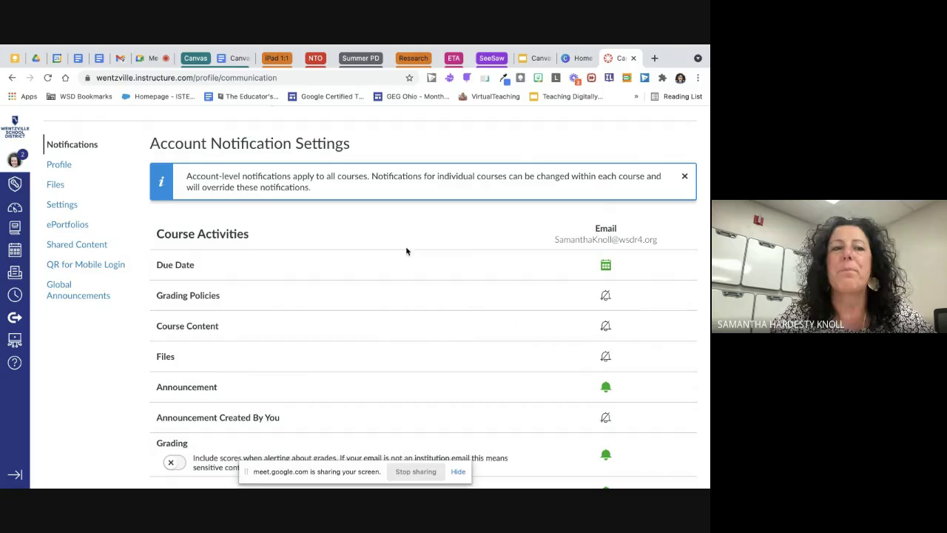
Step: Go to the dashboard, open the Educated by Design course and view its settings with the course image
left_click(14, 208)
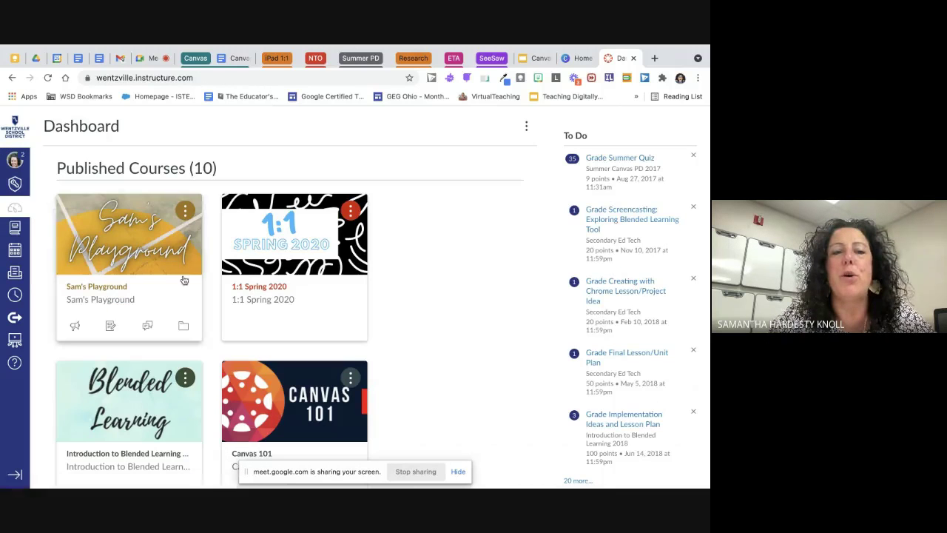
scroll(207, 307, "down", 5)
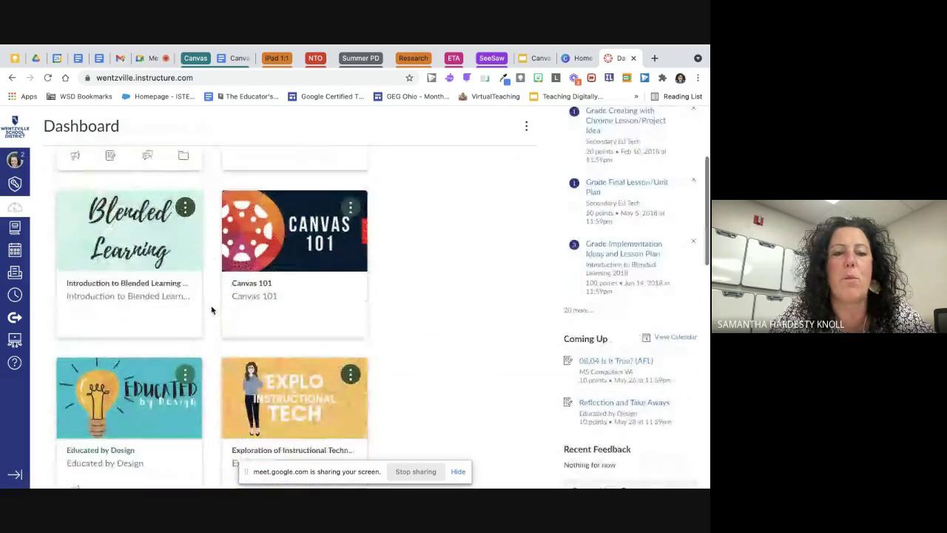
left_click(97, 420)
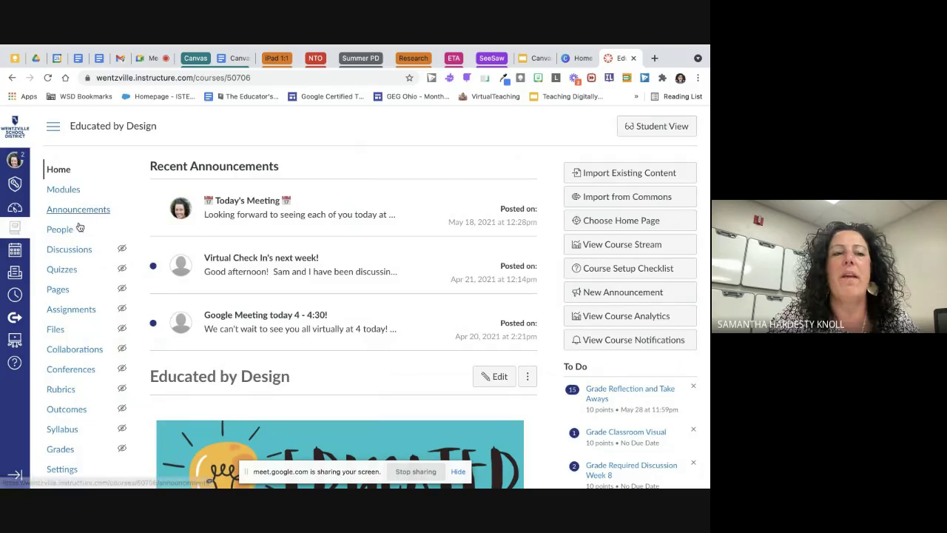
scroll(81, 357, "down", 2)
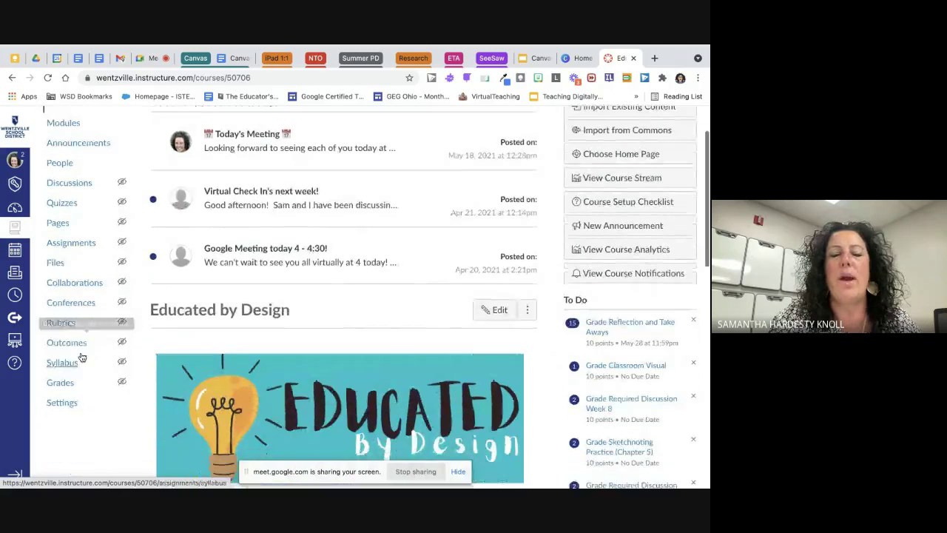
scroll(81, 358, "down", 2)
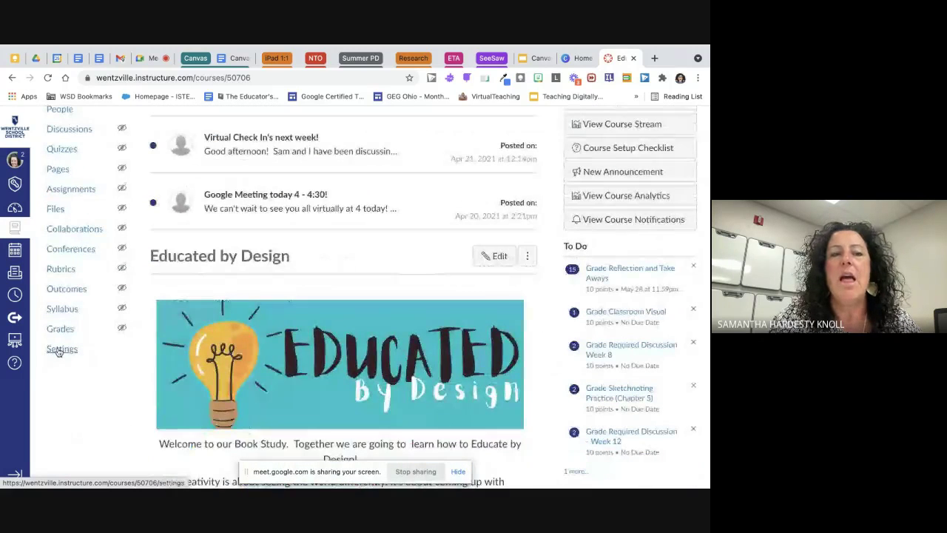
left_click(59, 350)
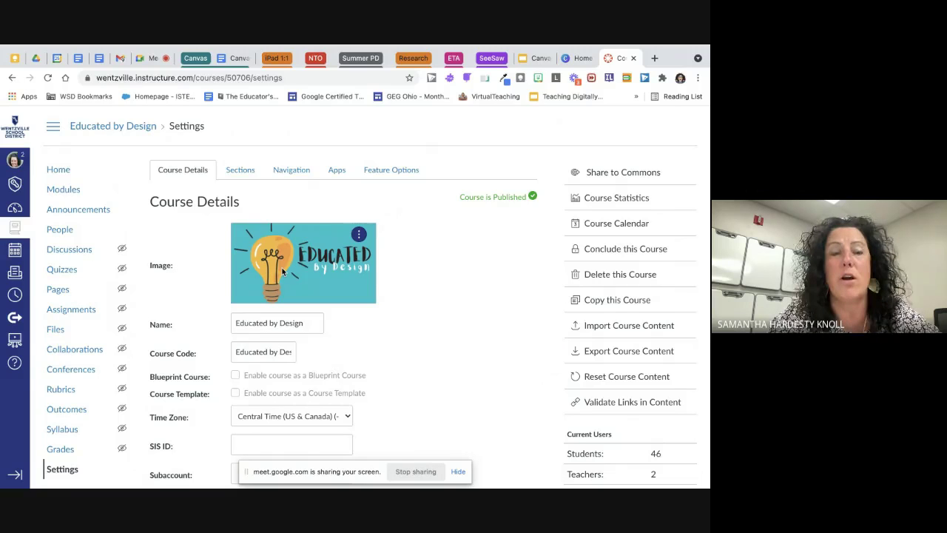
Step: Look over the course card images on the dashboard, and reopen the Educated by Design course details
left_click(16, 209)
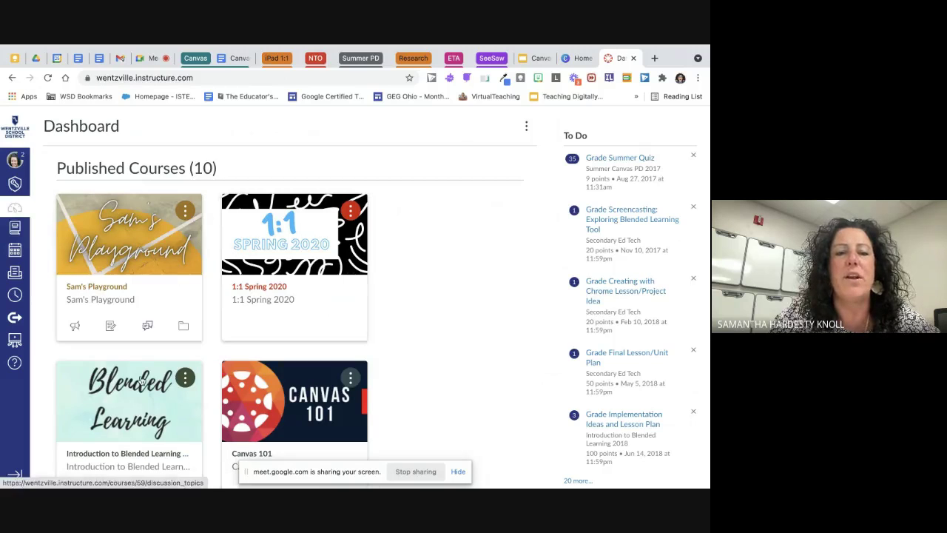
scroll(286, 392, "down", 4)
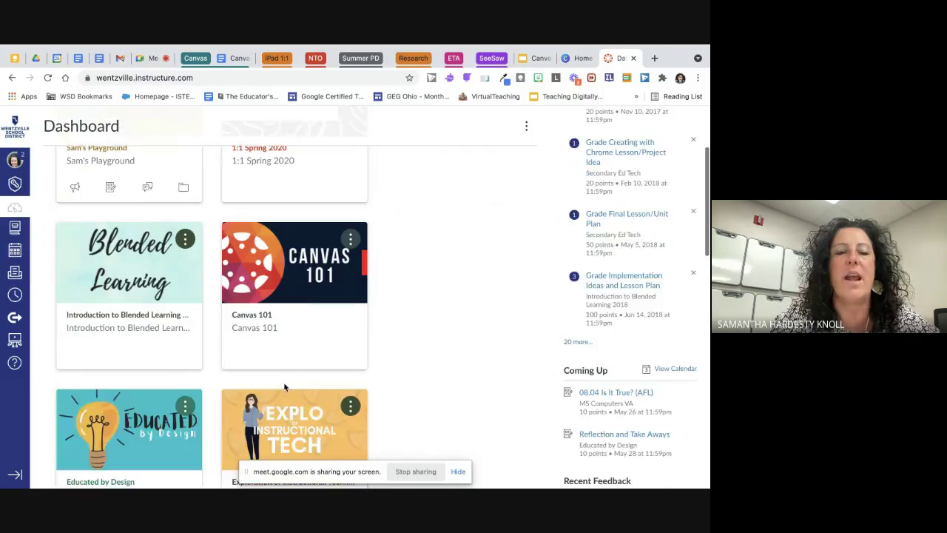
scroll(280, 409, "down", 8)
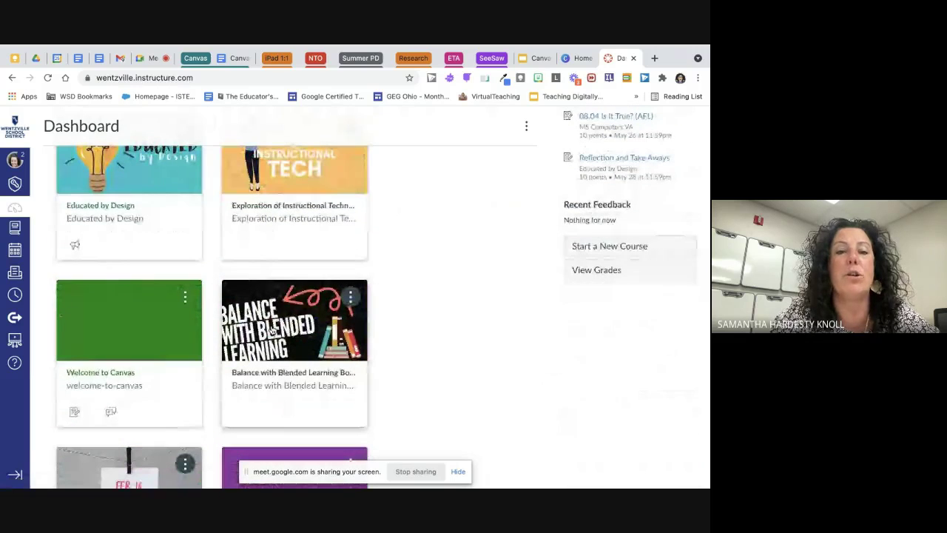
scroll(272, 330, "up", 4)
scroll(271, 330, "up", 5)
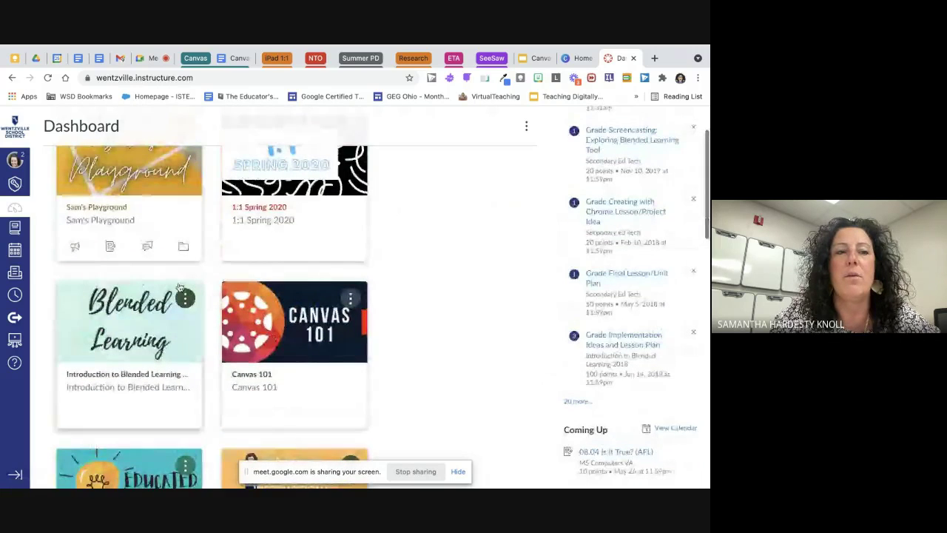
scroll(179, 287, "down", 2)
scroll(179, 287, "down", 2)
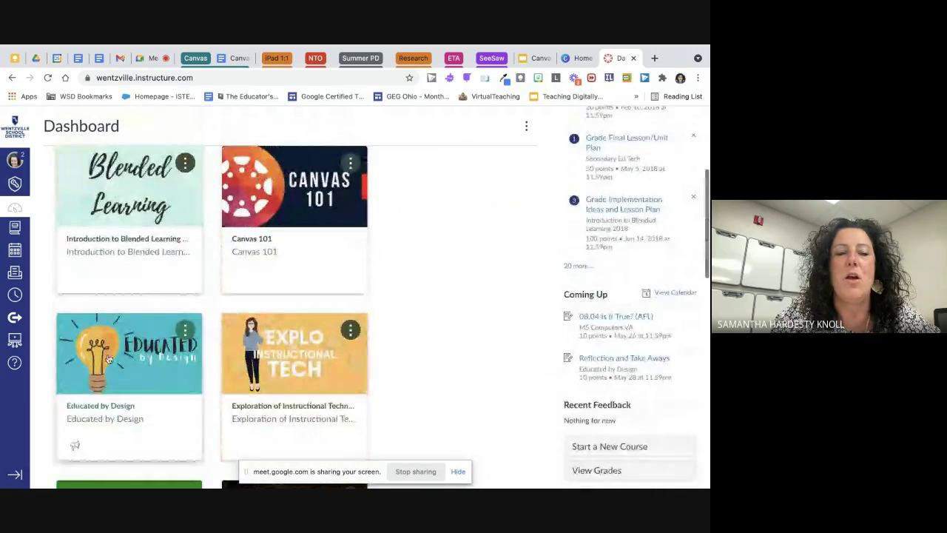
left_click(96, 410)
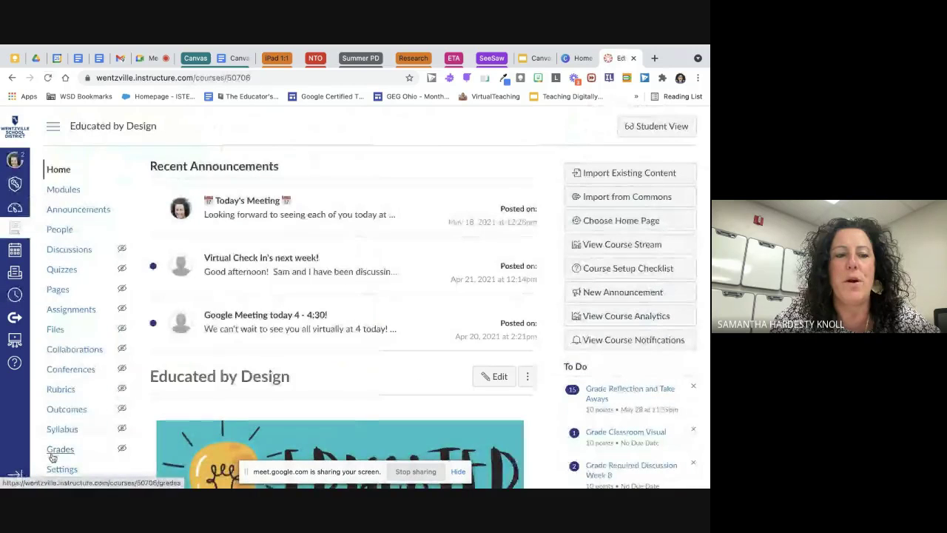
left_click(58, 469)
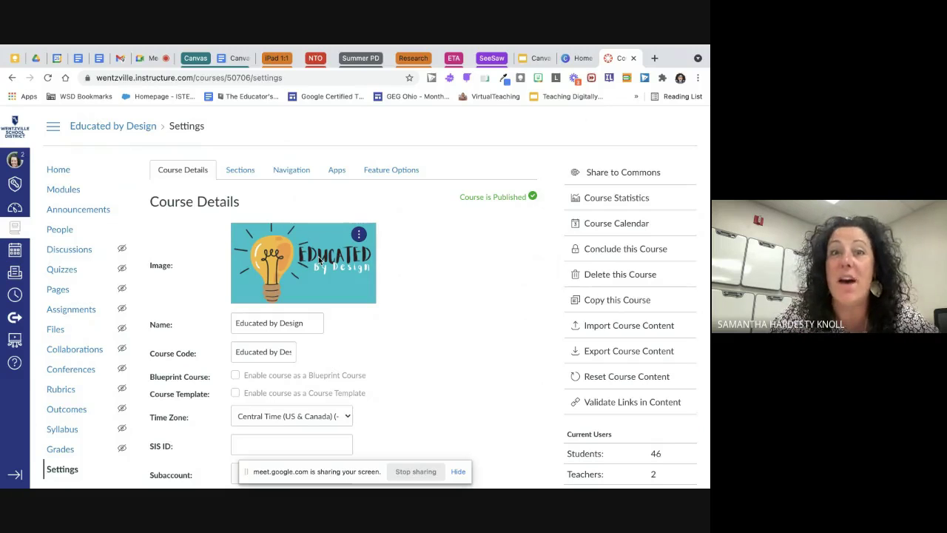
Step: Switch to Canva and search the templates for "business card"
left_click(577, 58)
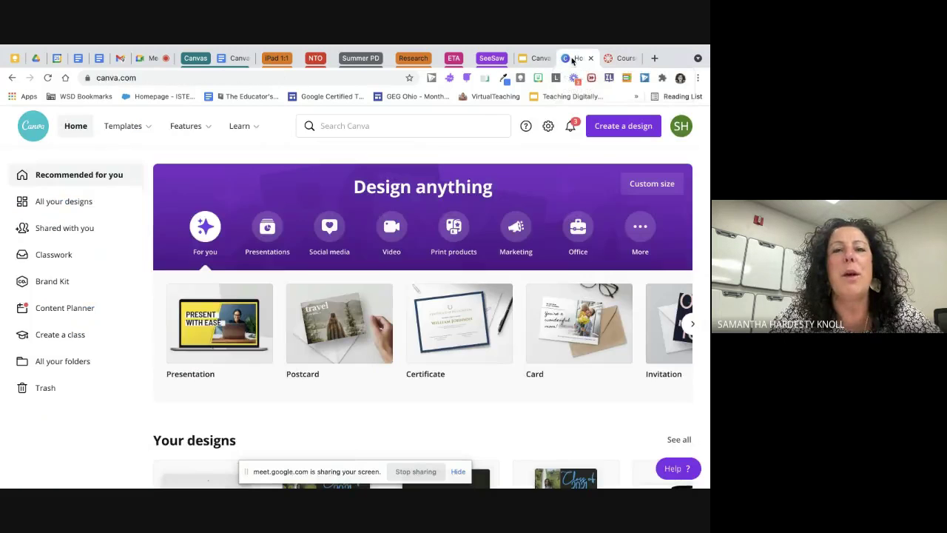
left_click(369, 125)
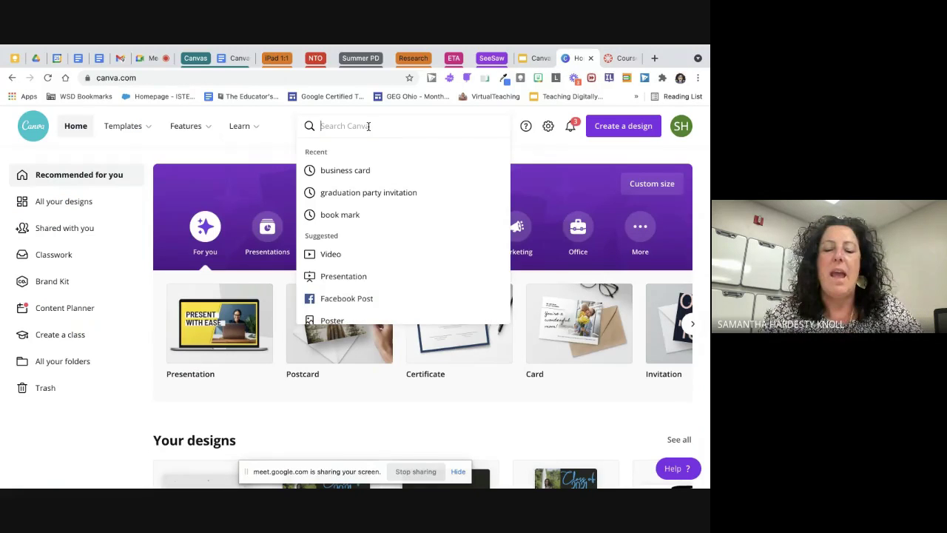
left_click(353, 170)
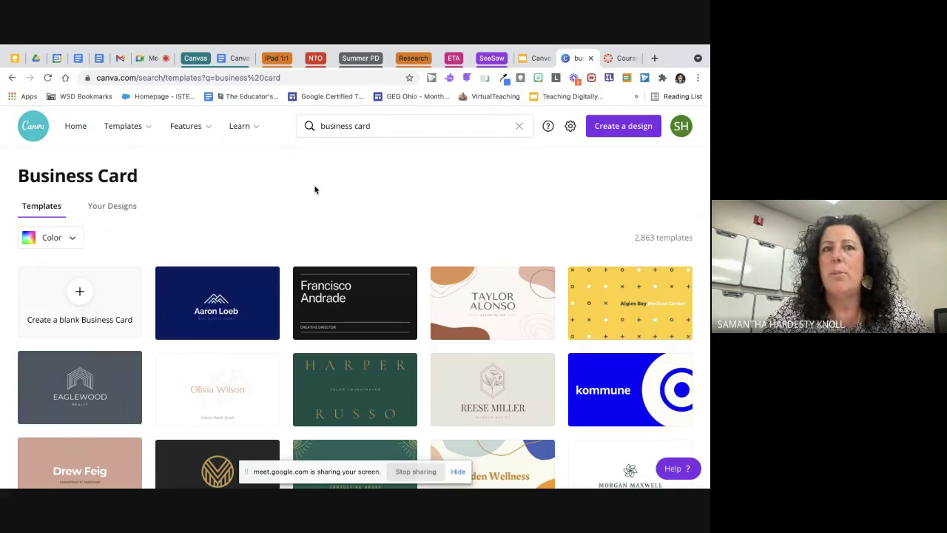
Step: Browse the business card templates and open the Black and White Square Web Designer Business Card for editing
scroll(278, 211, "down", 3)
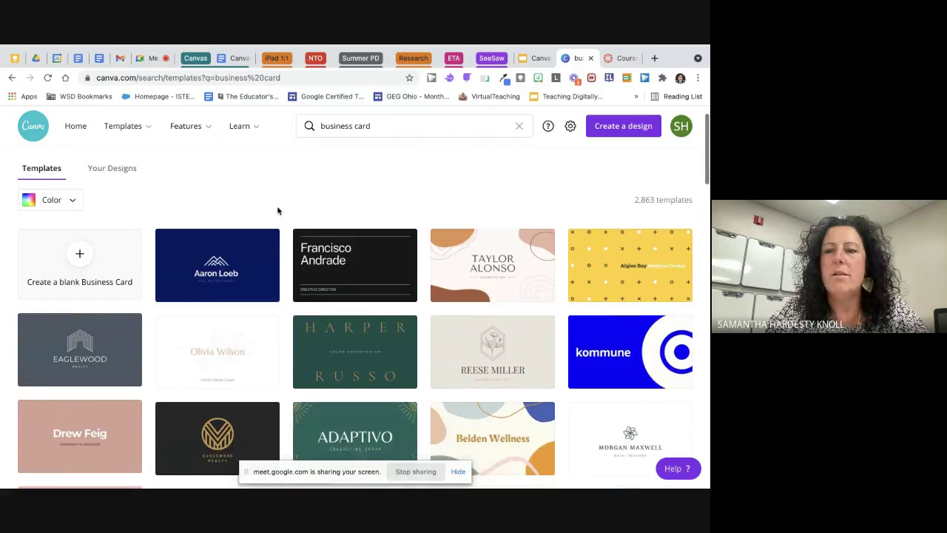
scroll(277, 211, "up", 2)
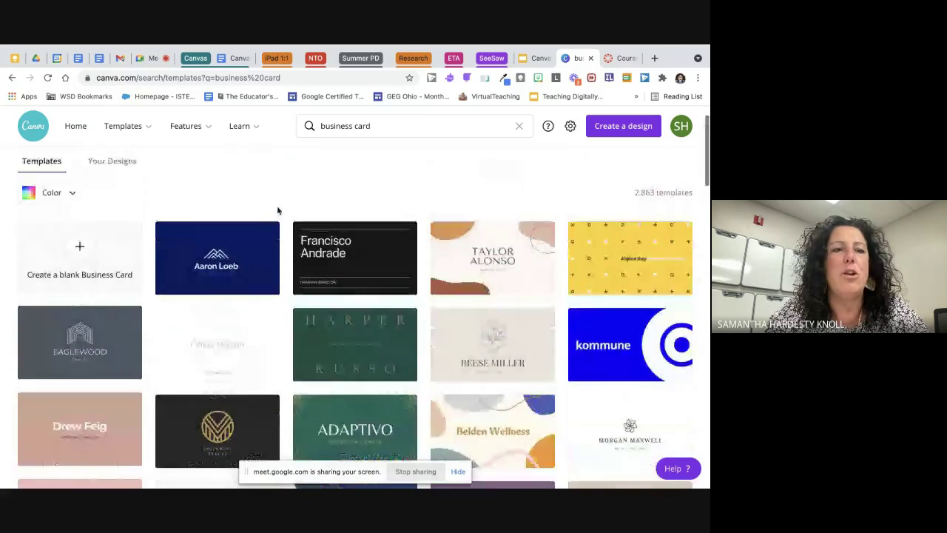
scroll(278, 211, "down", 3)
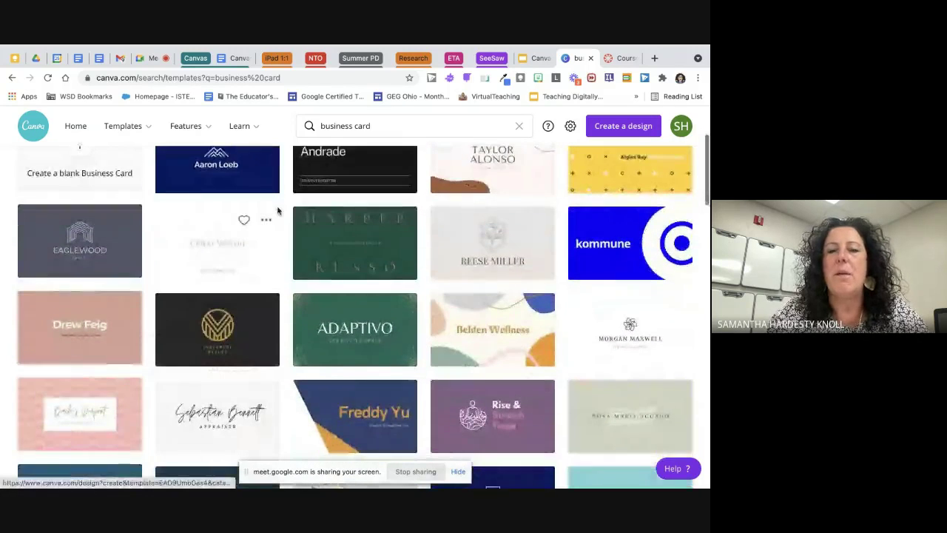
scroll(278, 211, "down", 3)
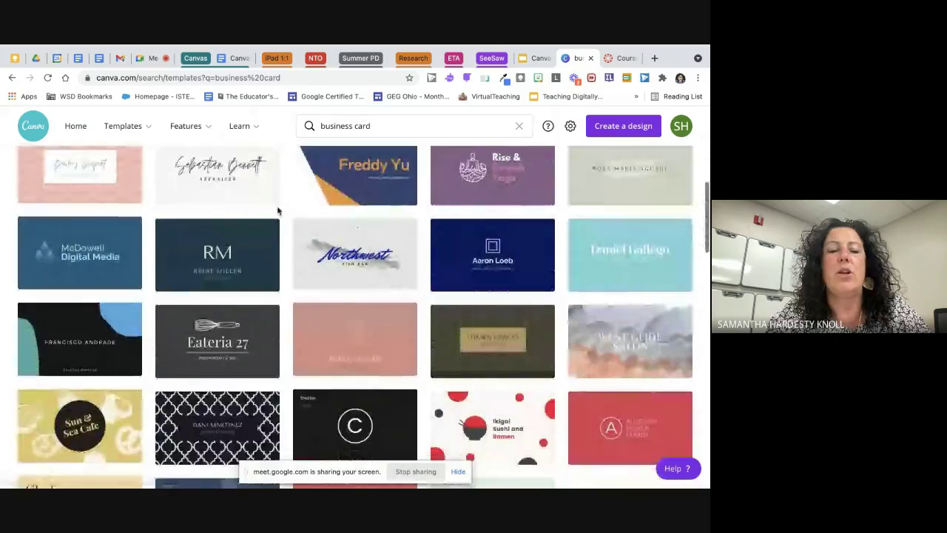
scroll(277, 211, "down", 4)
scroll(278, 211, "down", 7)
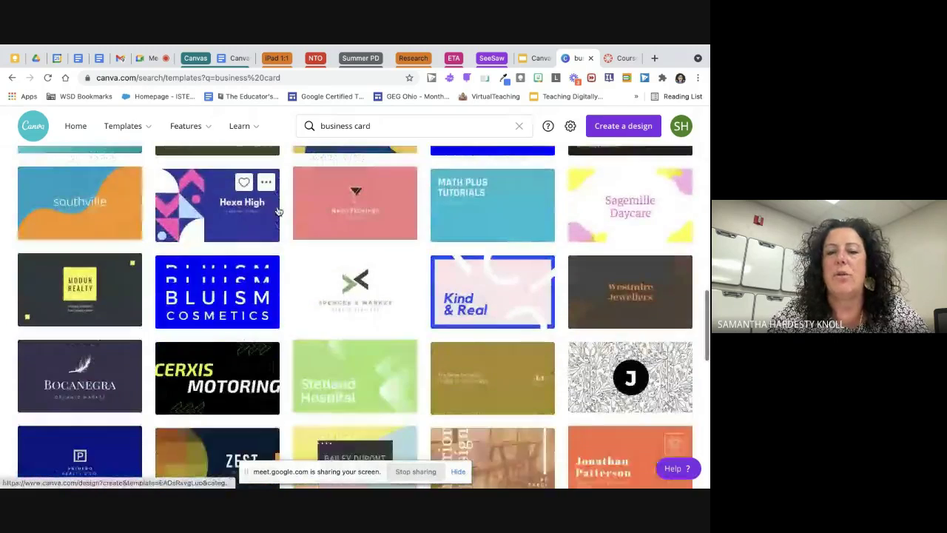
scroll(279, 211, "down", 2)
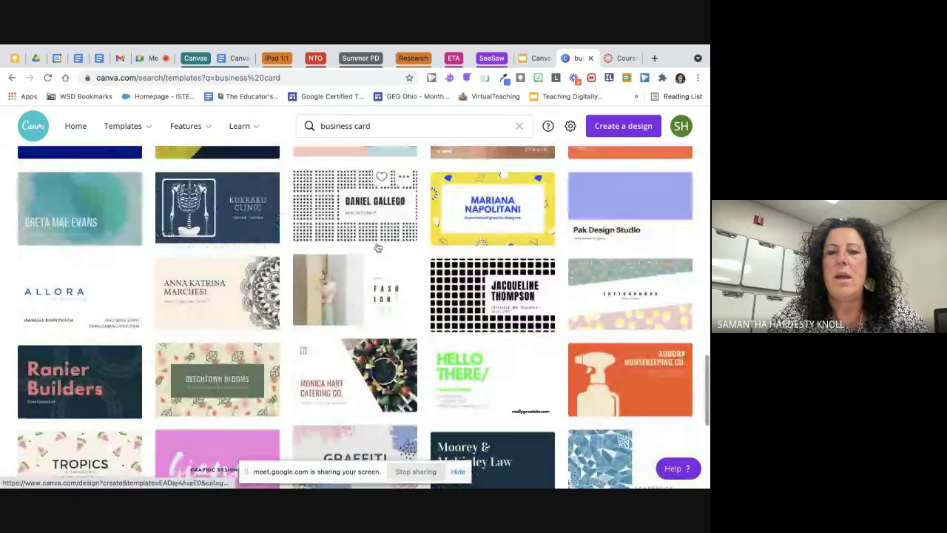
left_click(329, 222)
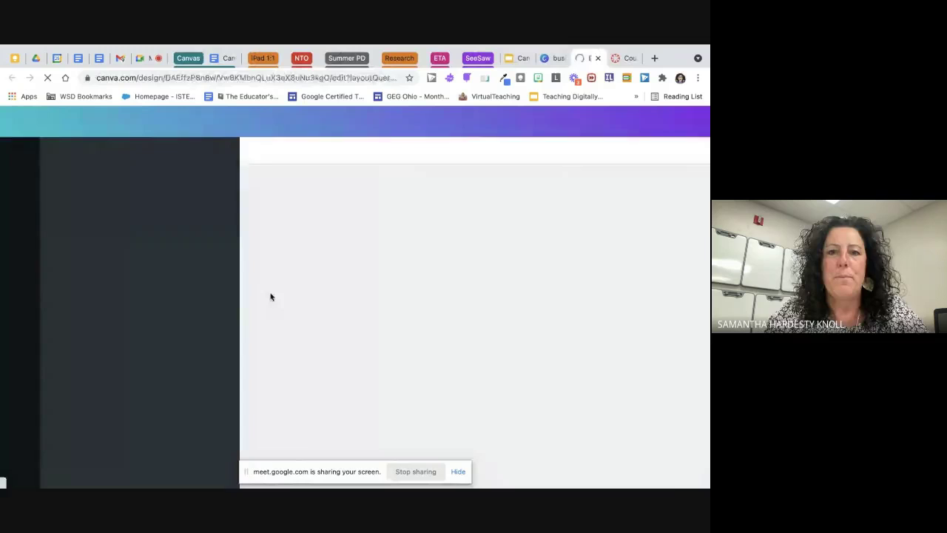
Step: Replace the name heading on the card's first page with "USING VIDEO IN THE CLASSROOM"
left_click(465, 274)
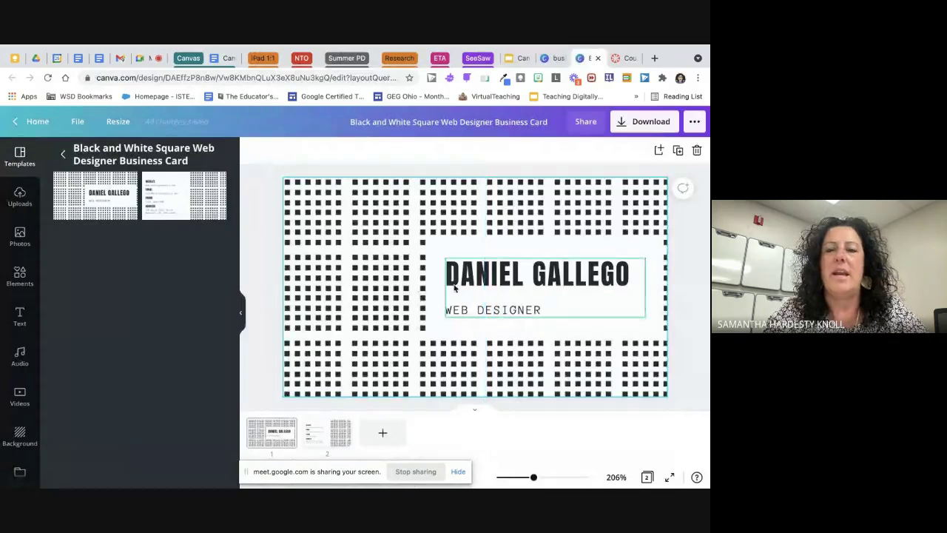
left_click(455, 273)
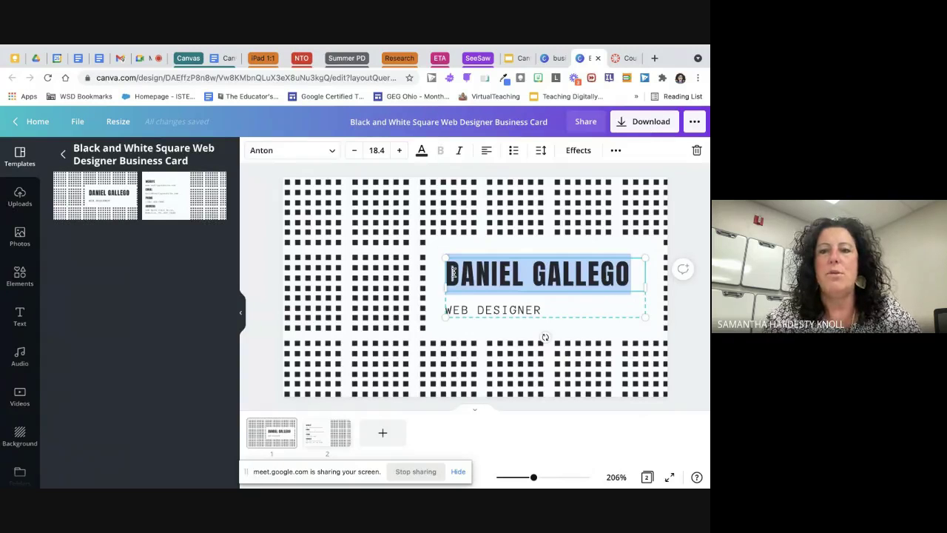
type("USING VIDEO")
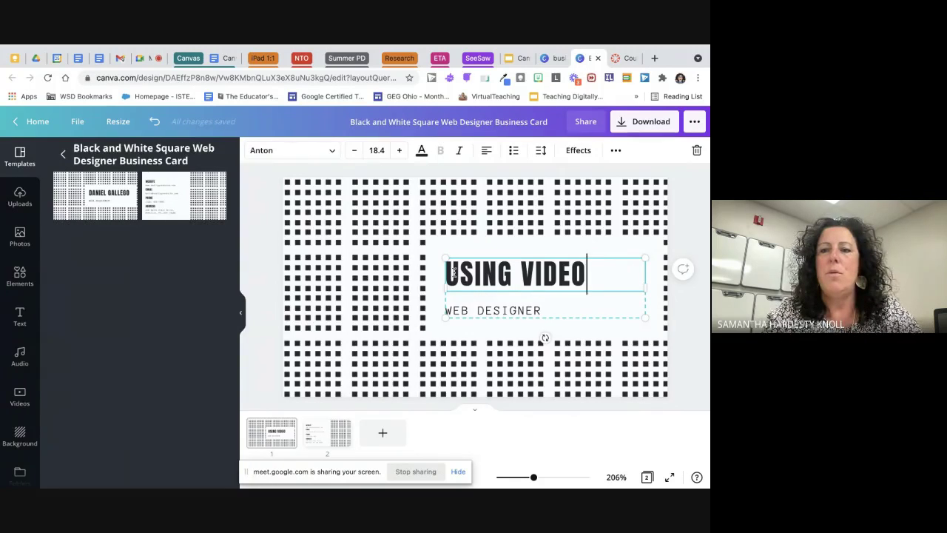
type(" IN THE CLA")
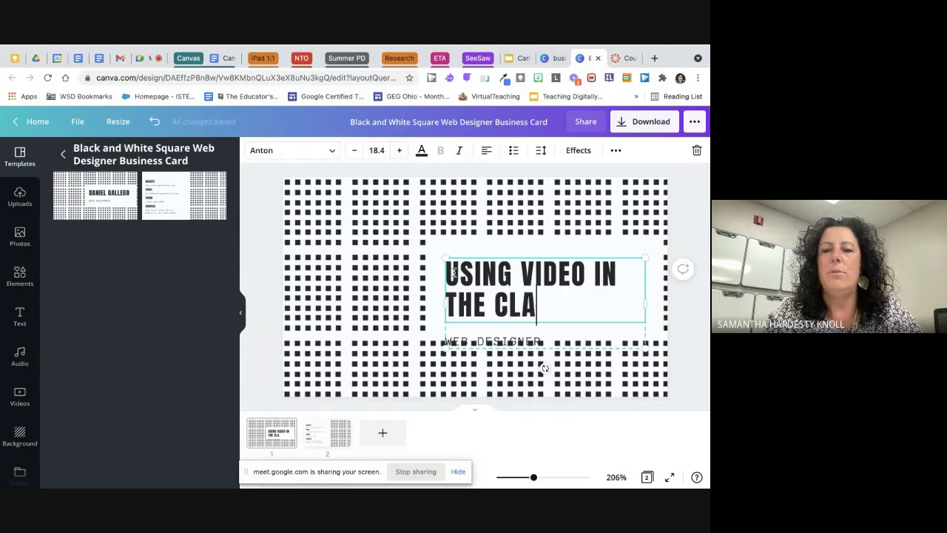
type("SSROOM")
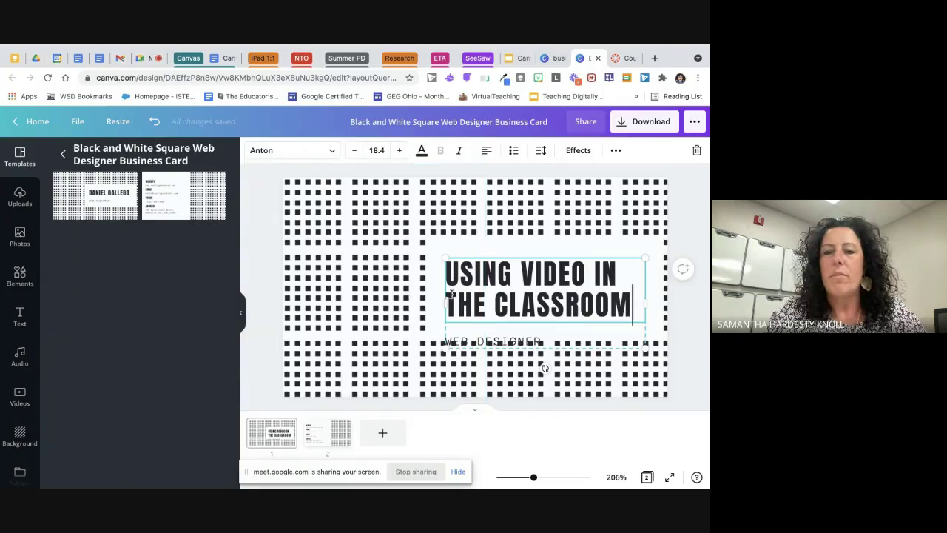
Step: Select the "WEB DESIGNER" subtitle below the card's heading
left_click(535, 342)
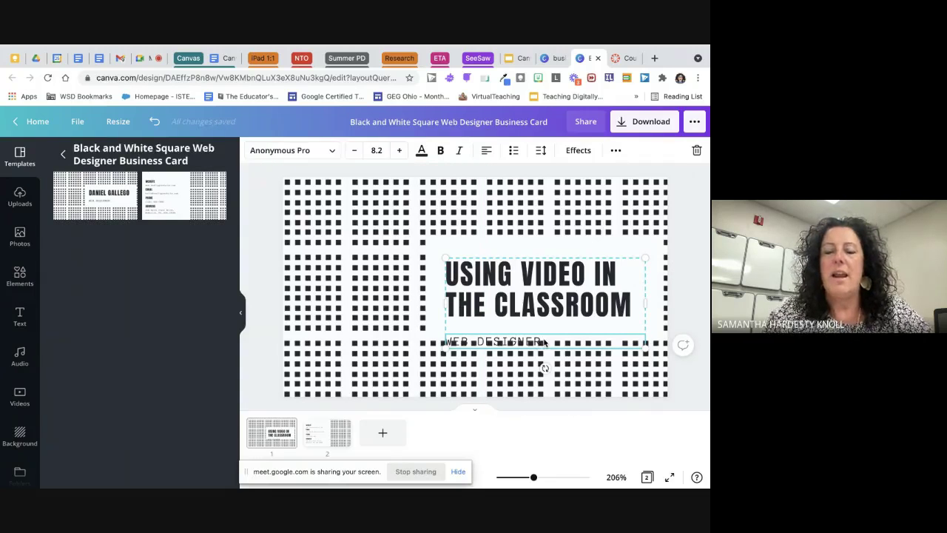